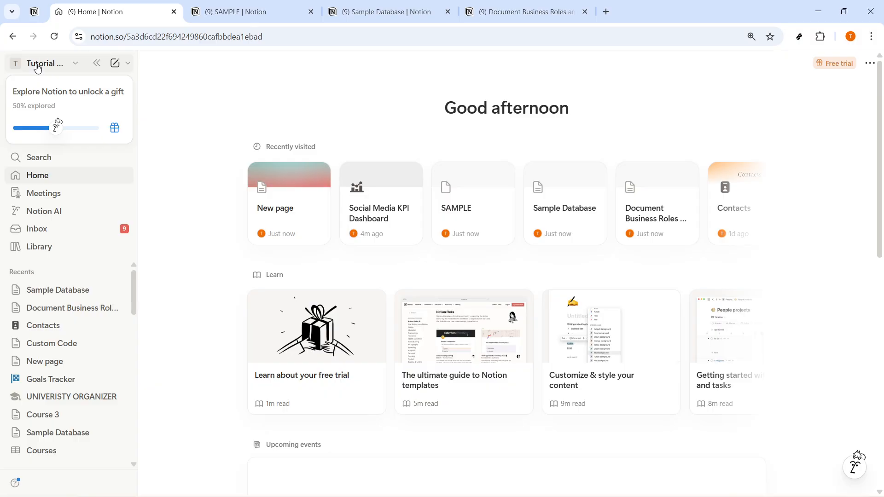
Switch to the SAMPLE page and select its title text
key(ctrl+Tab)
drag(405, 156, 309, 151)
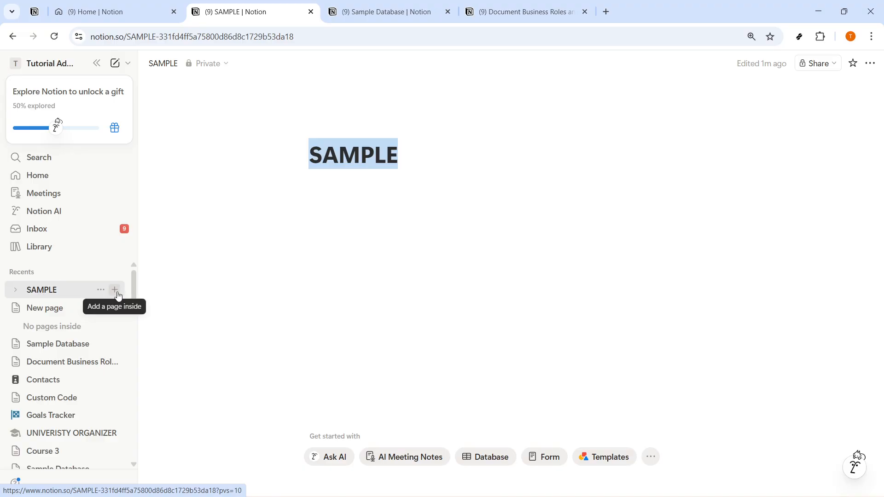
Start a /DA slash command on the line below the title, then delete it
click(377, 212)
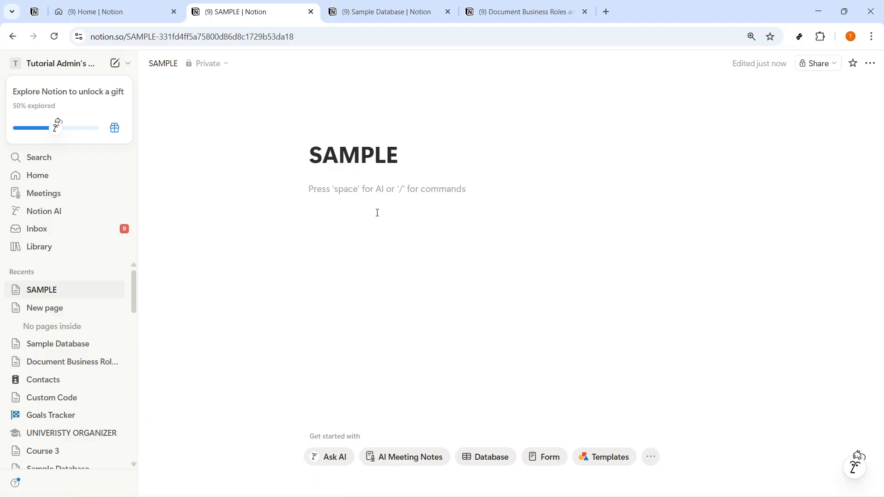
text(/)
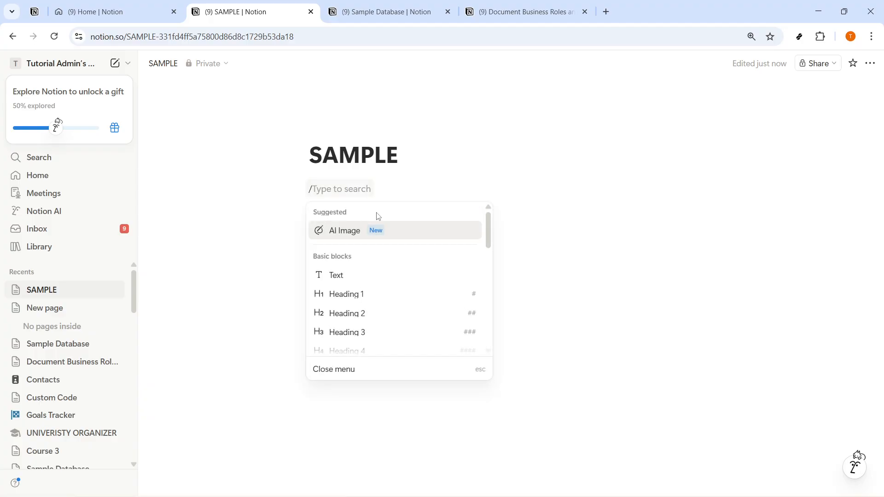
text(DA)
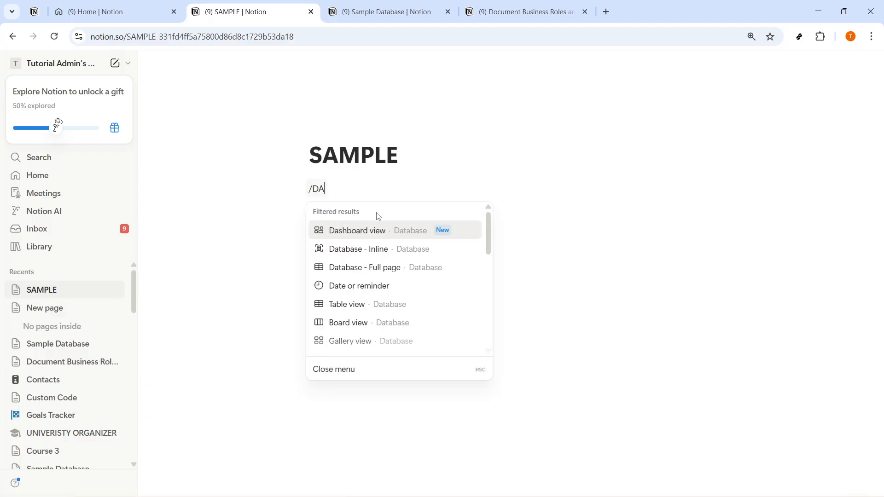
key(ctrl+a)
key(BackSpace)
Rename the page title from SAMPLE to COMPANY WIKI
double_click(345, 153)
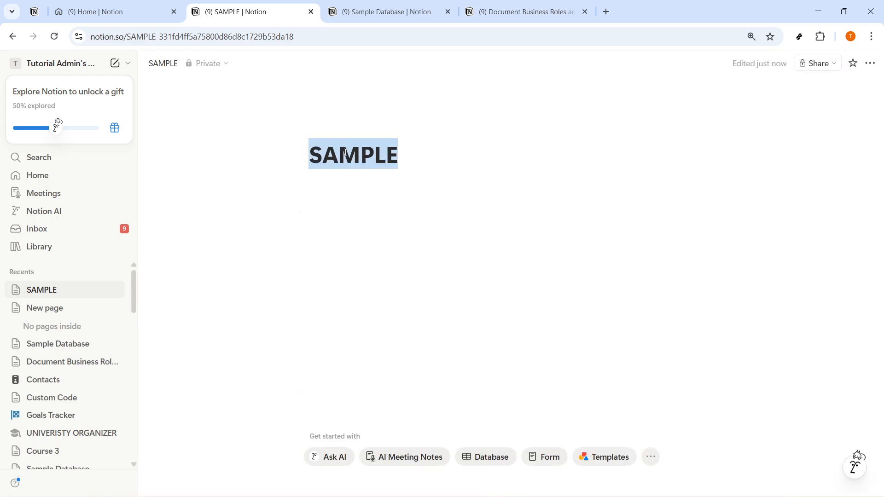
text(COMPANY WU)
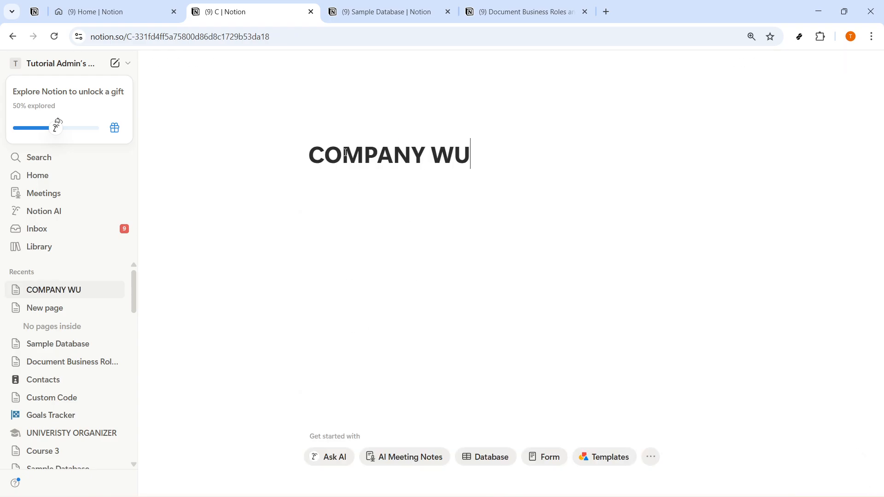
key(BackSpace)
text(IKI)
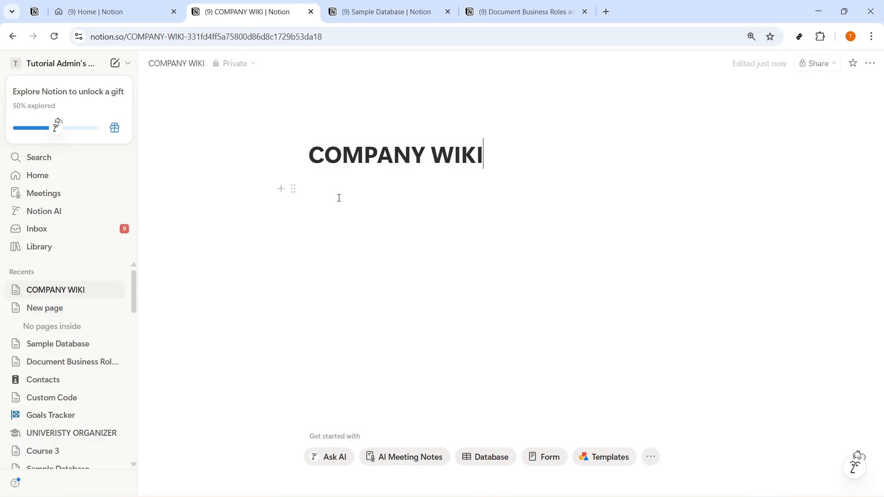
click(339, 198)
Insert an inline database below the COMPANY WIKI title using /database
drag(486, 156, 389, 135)
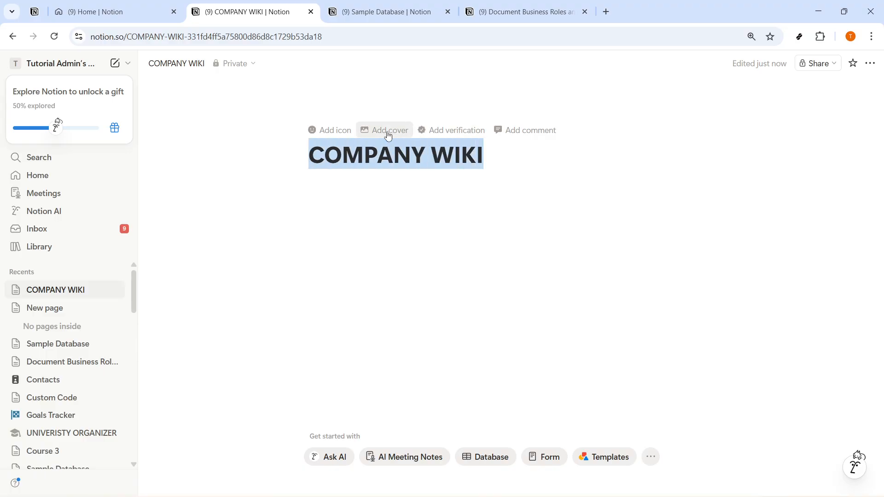
click(334, 197)
text(/DATA)
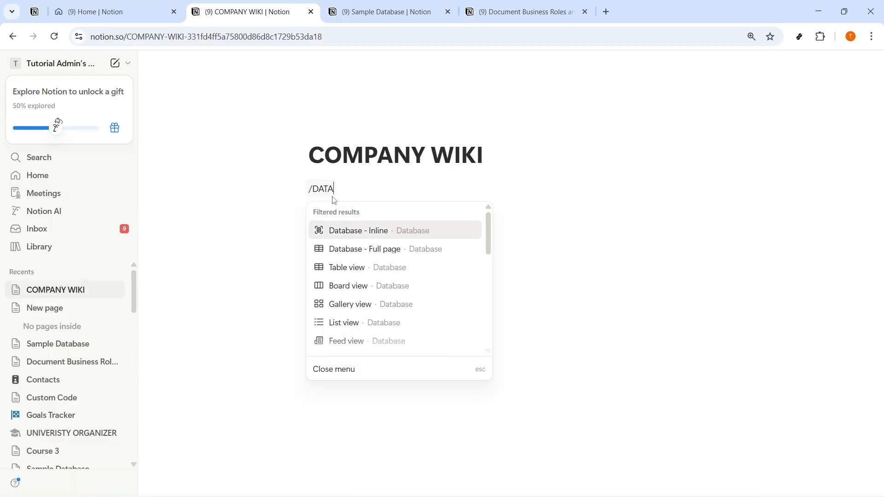
text(BASE)
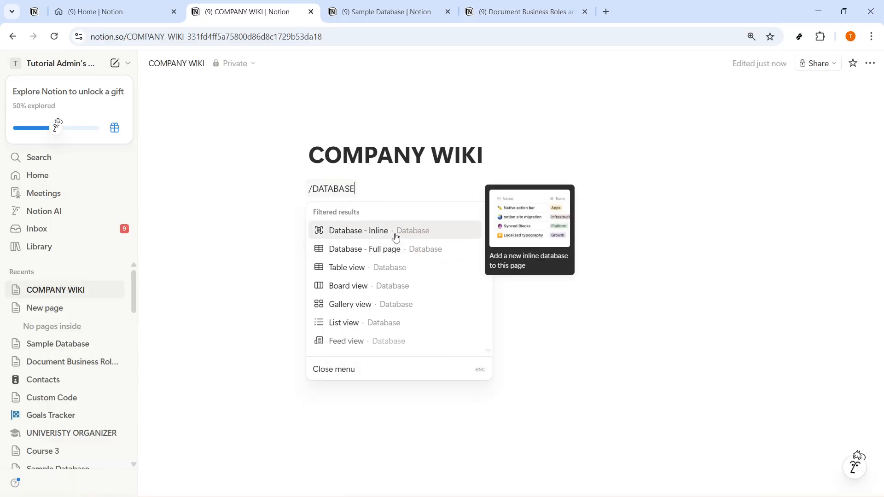
click(391, 231)
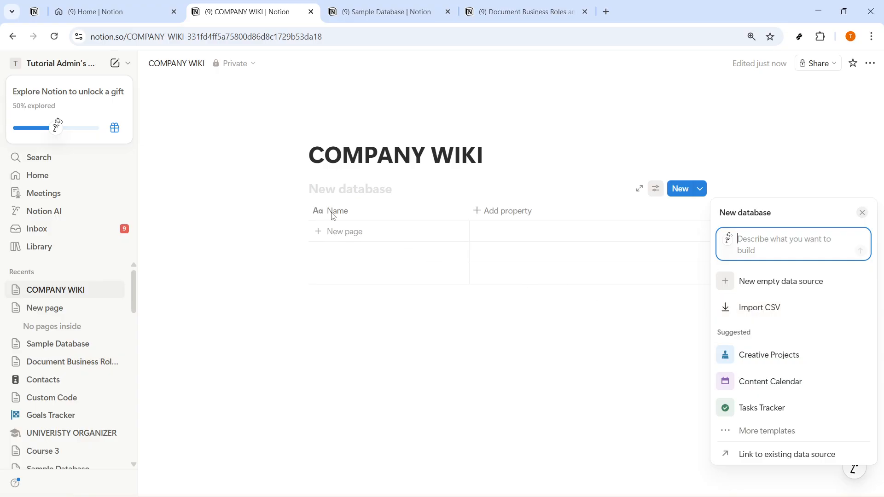
mouse_move(772, 355)
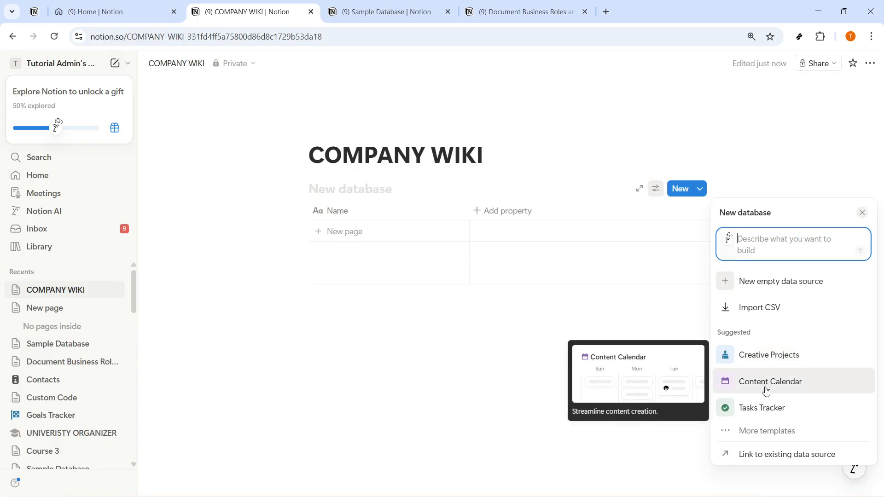
Search templates for Document Business Roles and Responsibilities and have AI build it
click(775, 435)
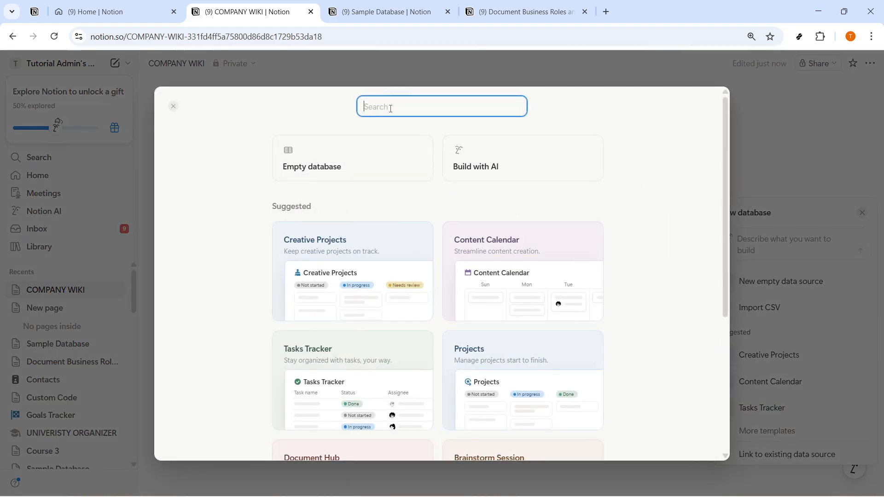
text(Document Business Roles and Responsibilities)
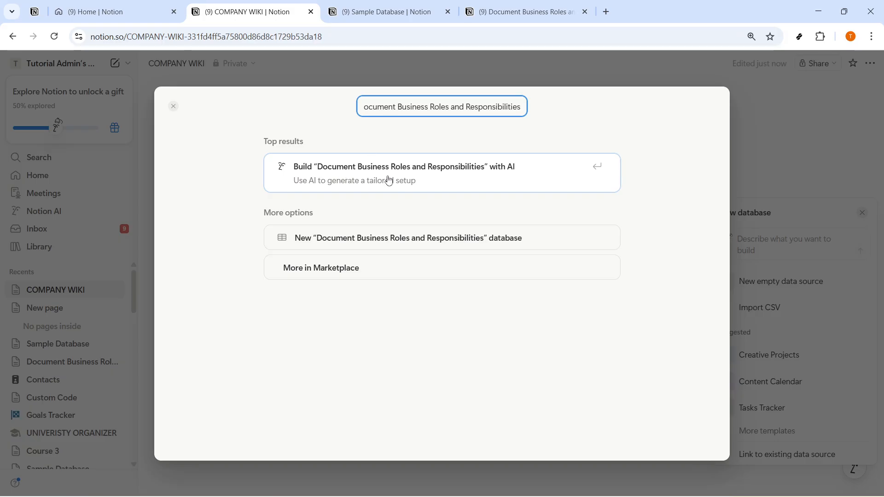
click(389, 180)
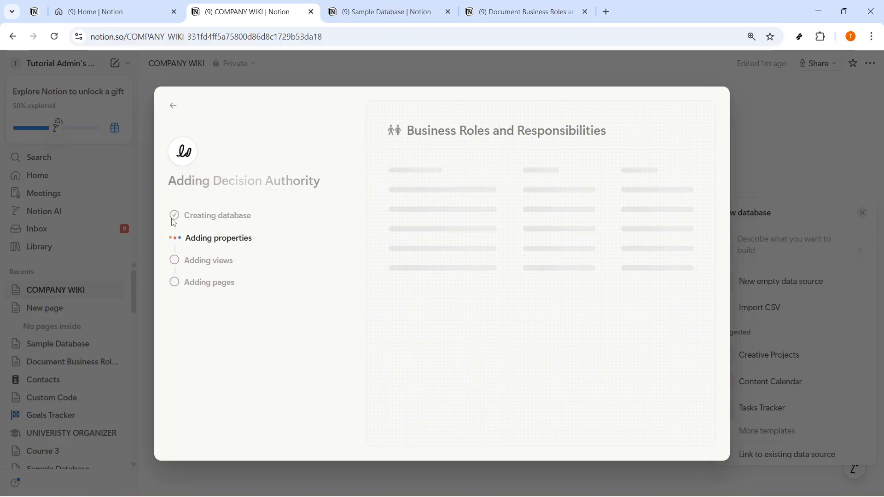
Review the three generated sample roles, then switch to the Sample Database page
triple_click(197, 216)
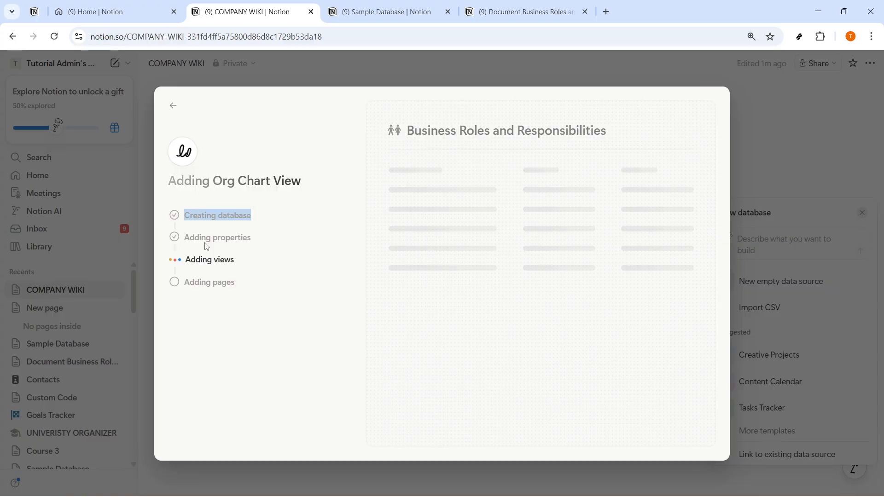
triple_click(207, 237)
triple_click(202, 260)
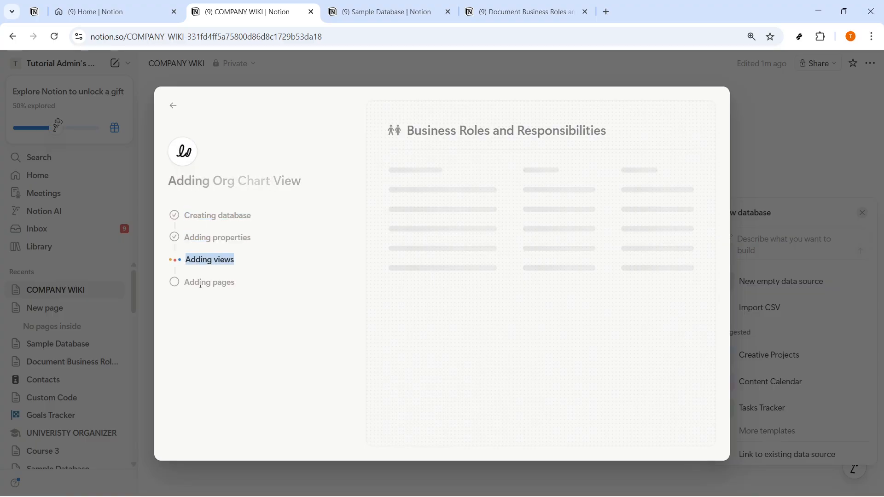
triple_click(201, 282)
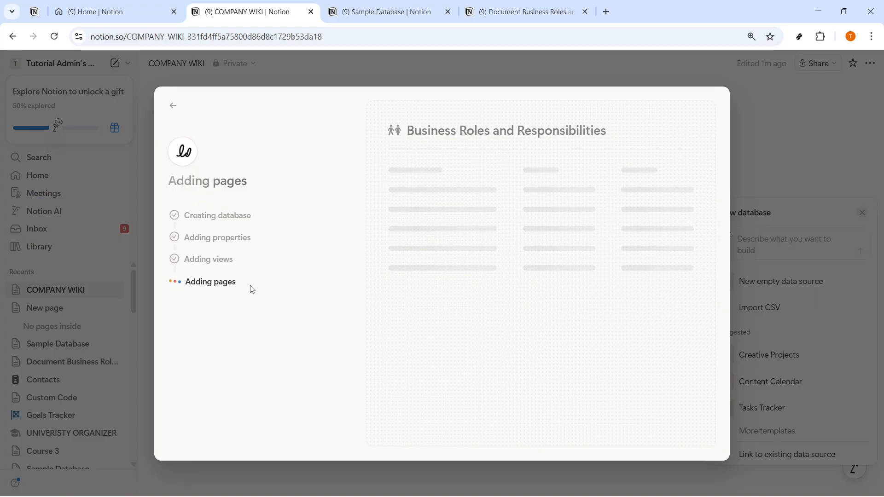
key(ctrl+Tab)
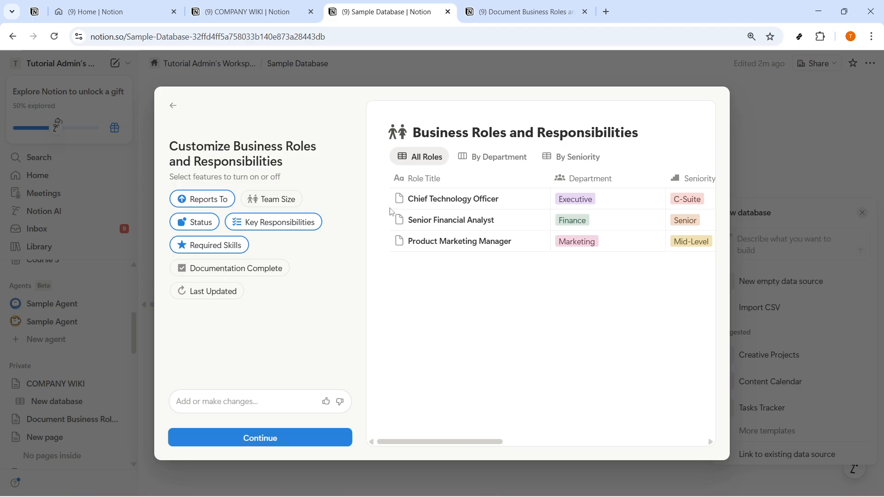
Add Team Size, Documentation Complete and Last Updated fields to the database
drag(454, 441, 461, 461)
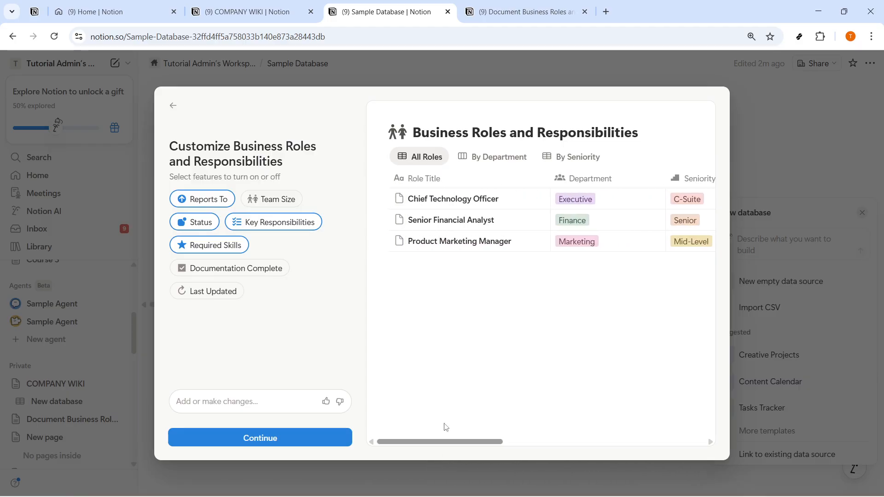
click(258, 200)
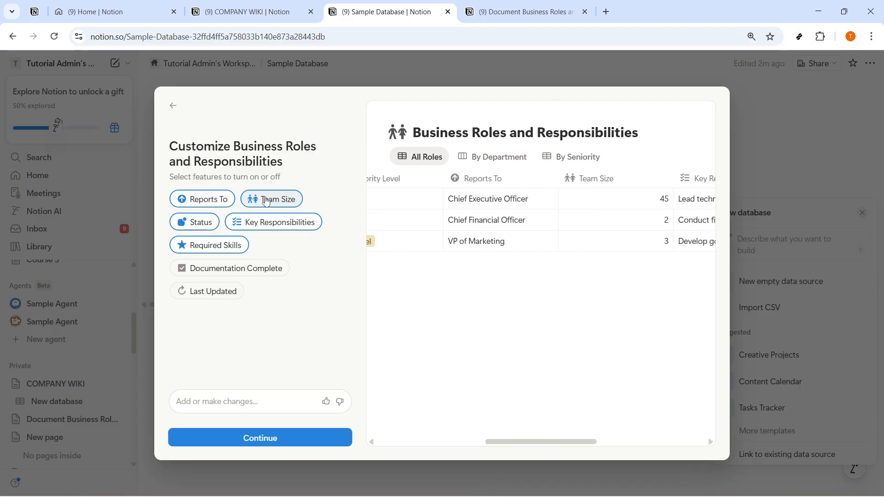
click(230, 272)
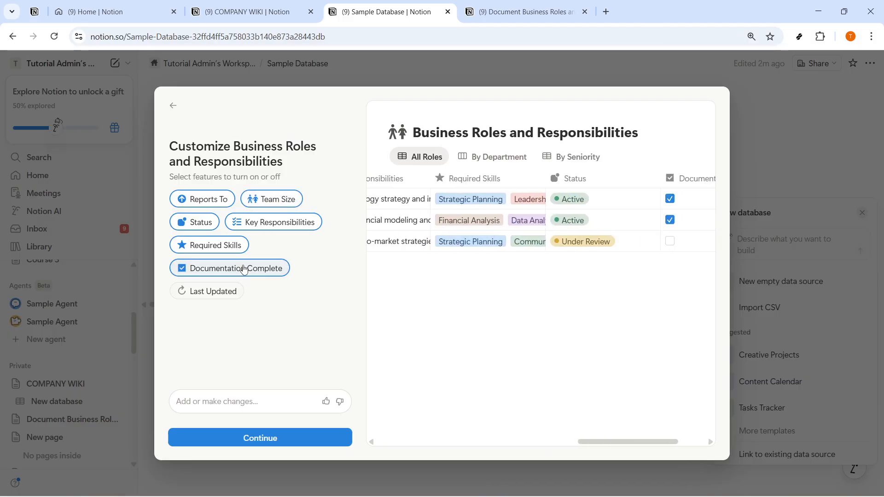
click(233, 291)
Leave the Open Positions view off and place the database on the page
click(271, 442)
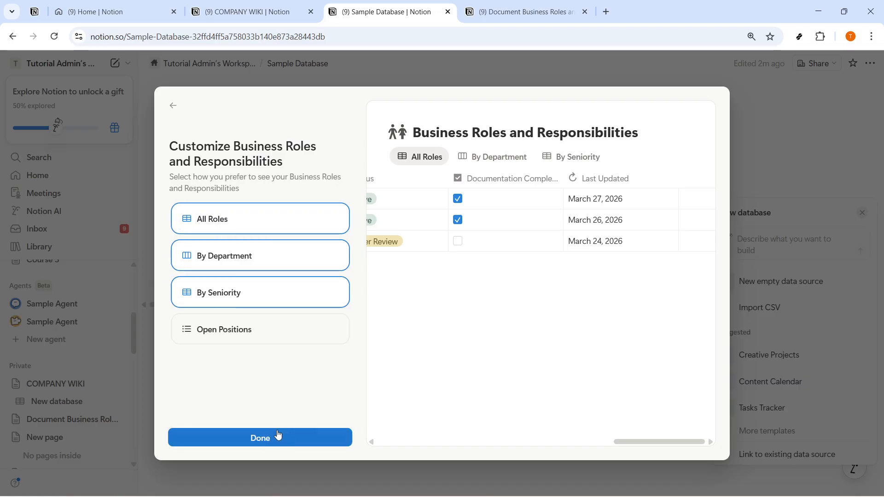
click(262, 338)
click(268, 336)
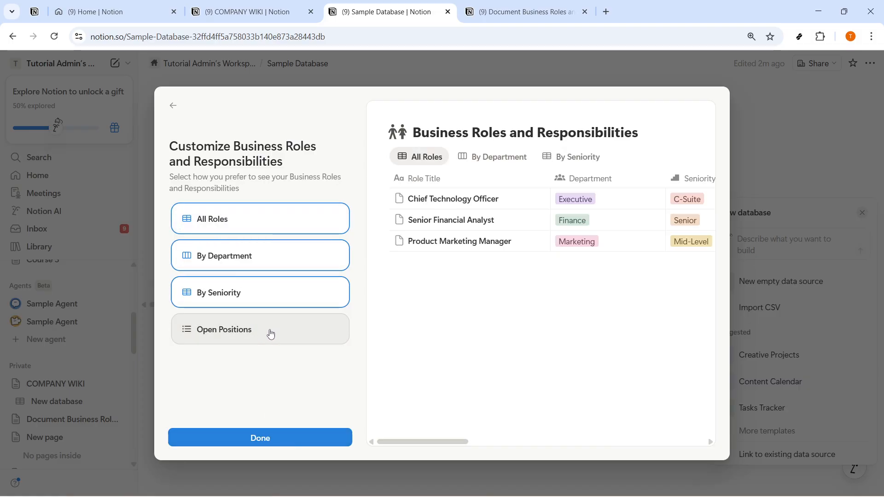
click(300, 438)
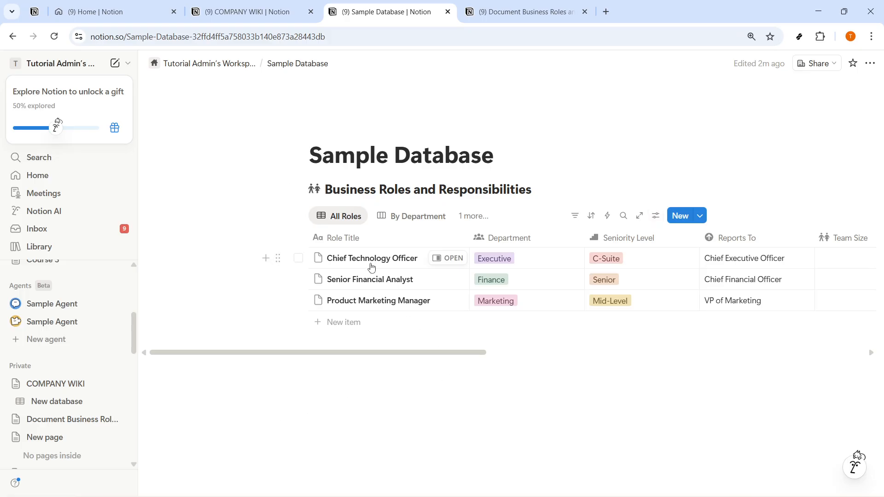
Remove Team Collaboration from the Chief Technology Officer's Required Skills, then go to the database page
click(457, 265)
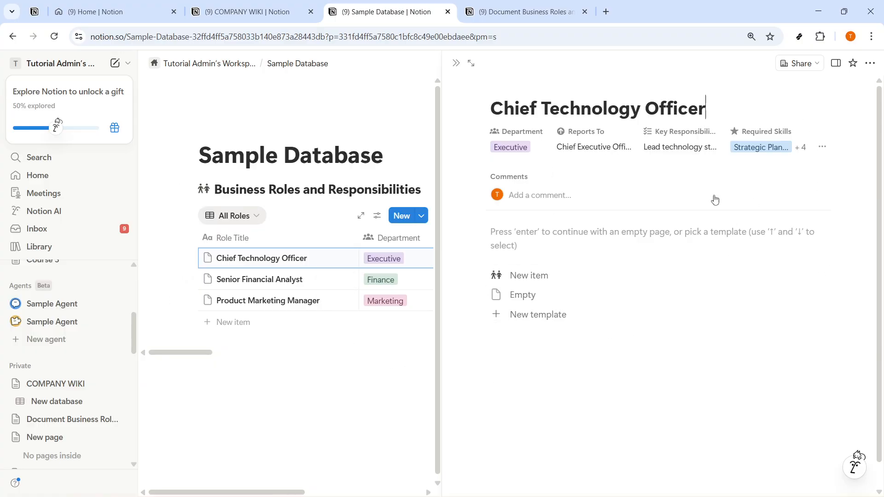
click(762, 148)
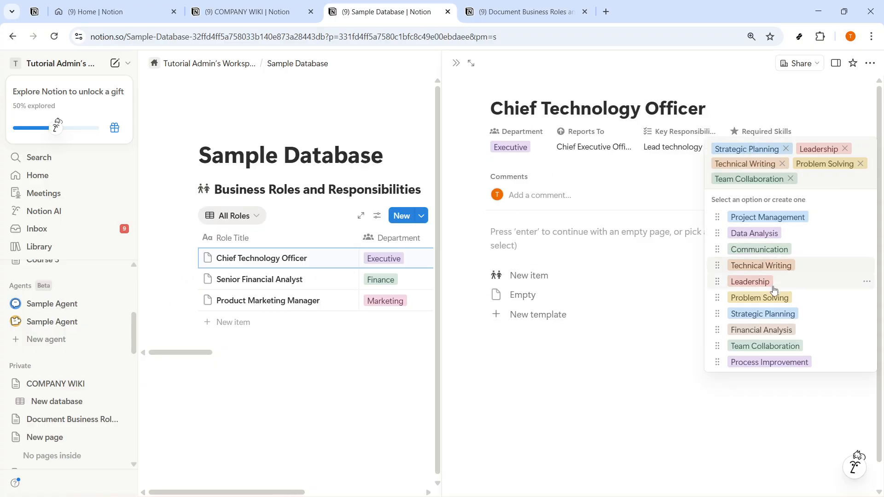
click(791, 179)
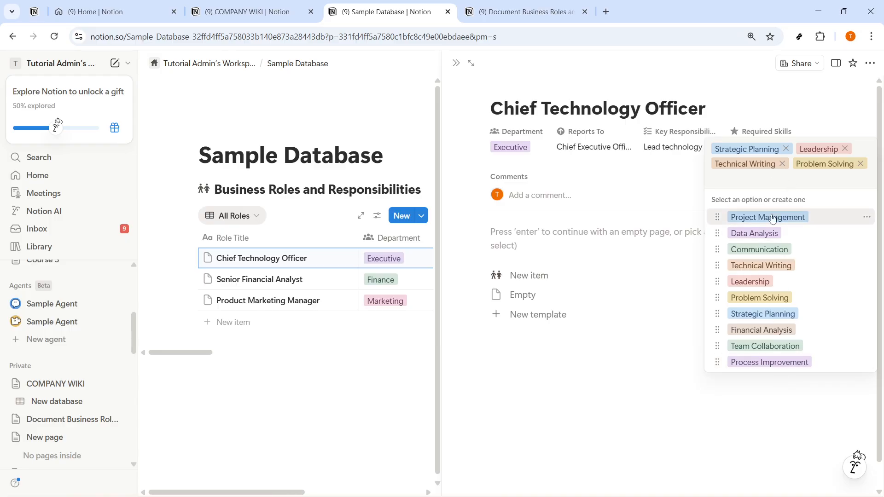
click(604, 339)
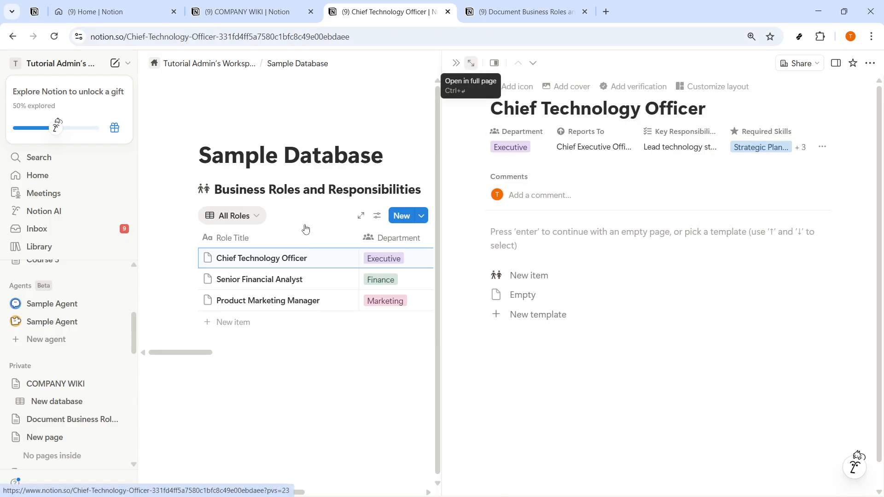
key(ctrl+Return)
click(317, 60)
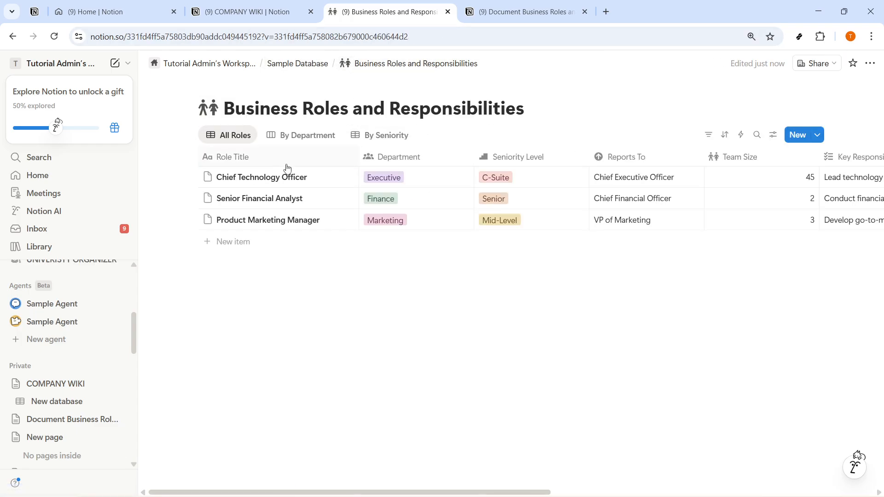
Rename the Role Title column to Roles
click(240, 160)
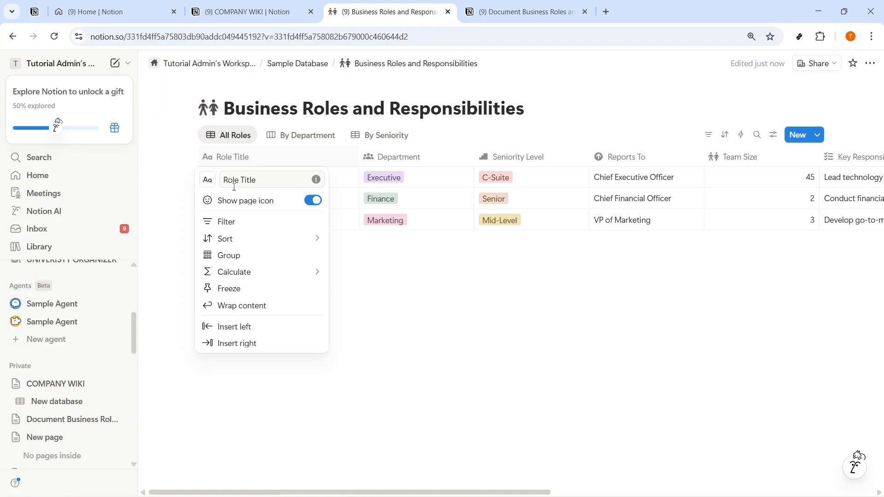
click(234, 183)
drag(239, 180, 259, 180)
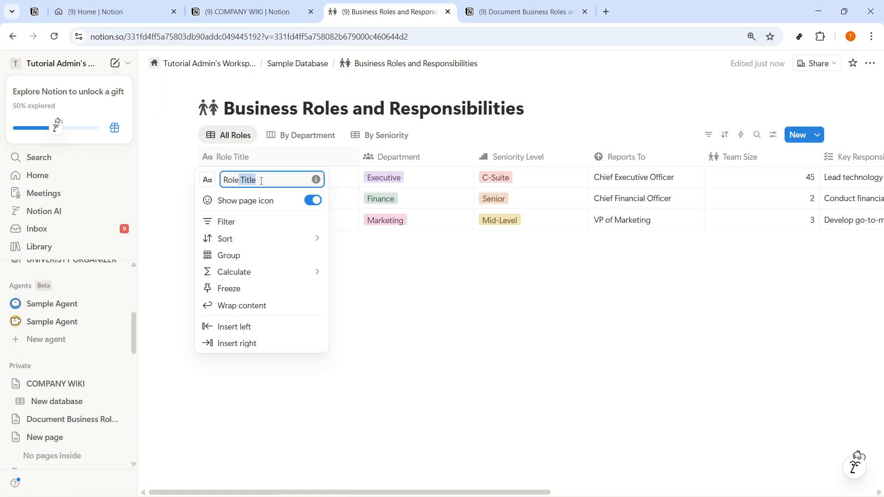
text(S)
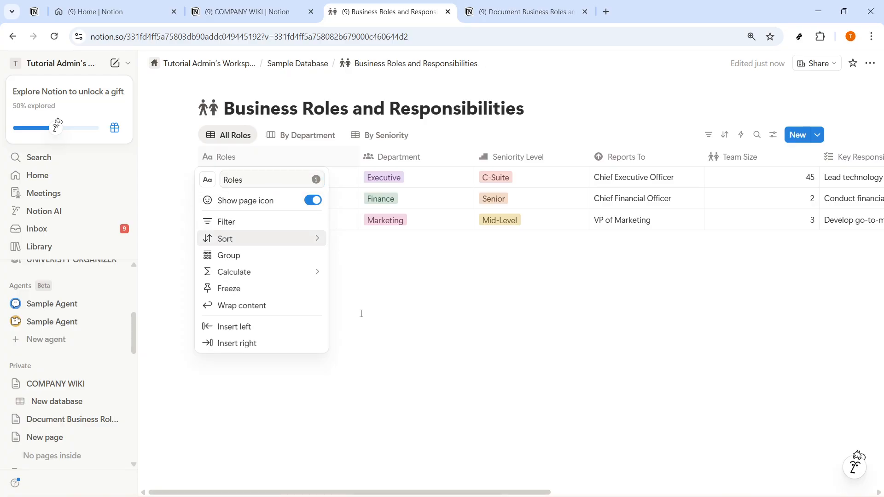
click(361, 311)
drag(429, 493, 756, 495)
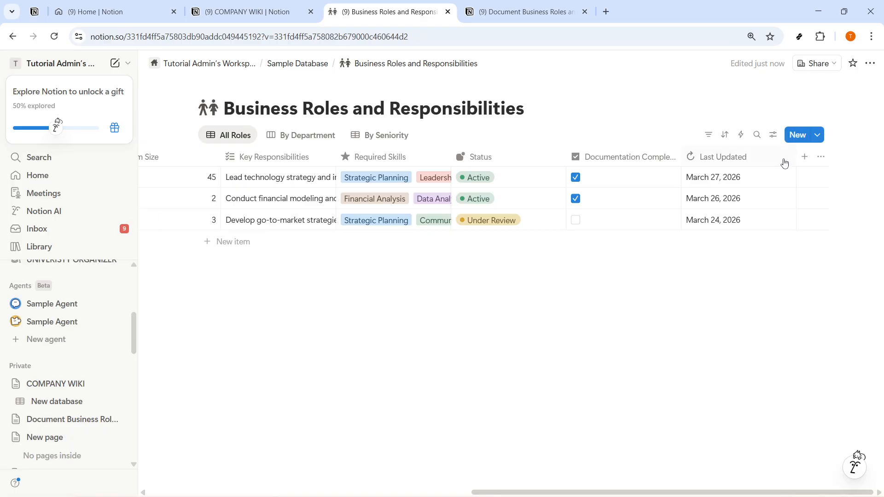
Add a Status property column, after abandoning a Core Responsibilities property
click(805, 156)
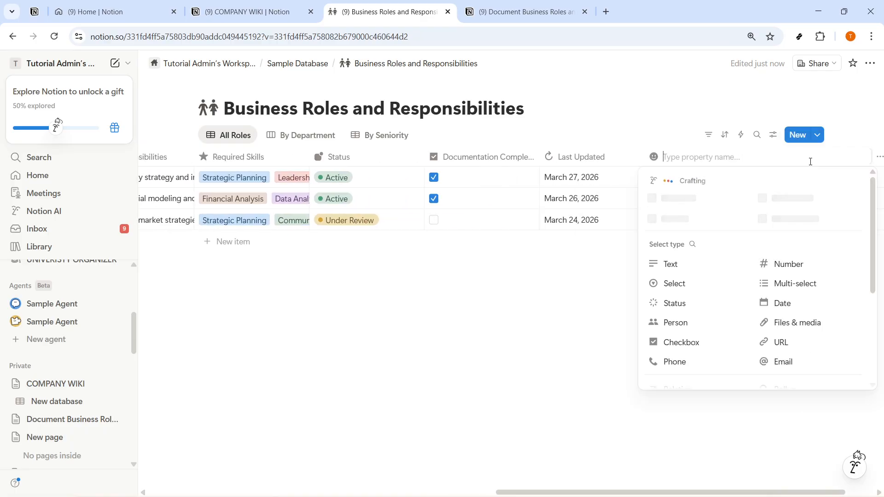
text(Core Responsibilities)
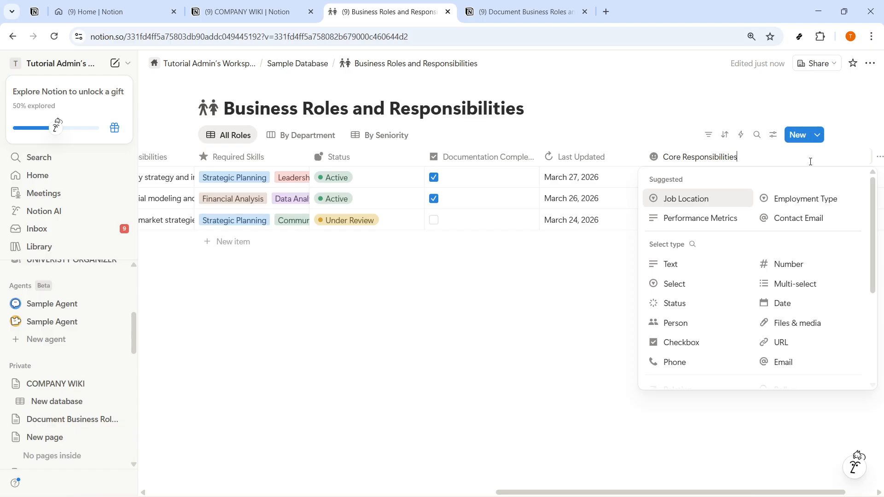
click(511, 327)
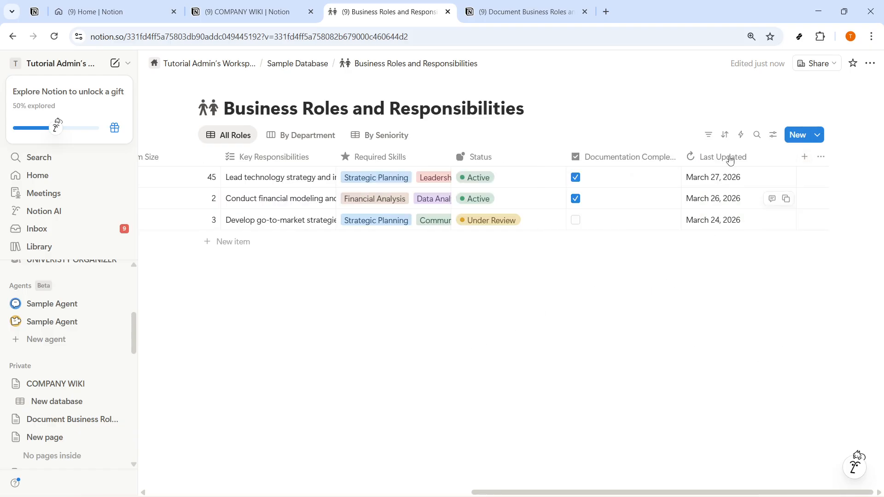
click(805, 158)
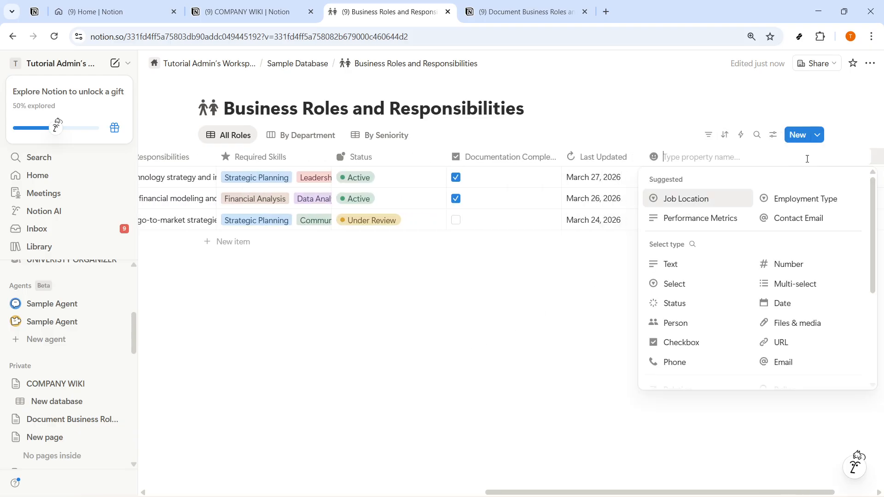
click(671, 304)
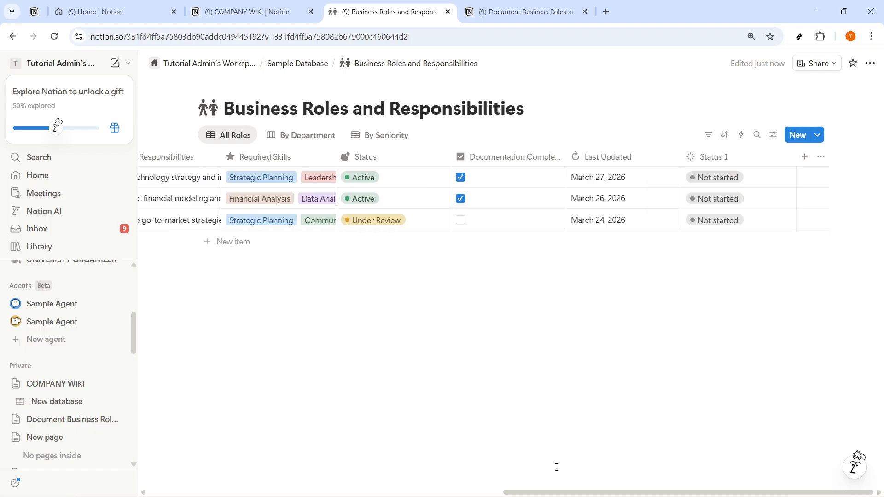
drag(555, 493, 168, 496)
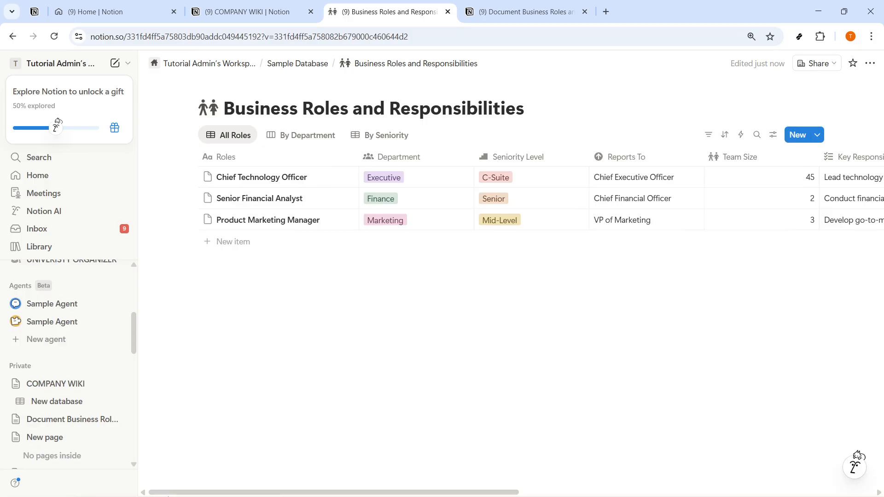
Ask Notion AI chat to create a sample document, then switch to the Document Business Roles and Responsibilities page
click(855, 466)
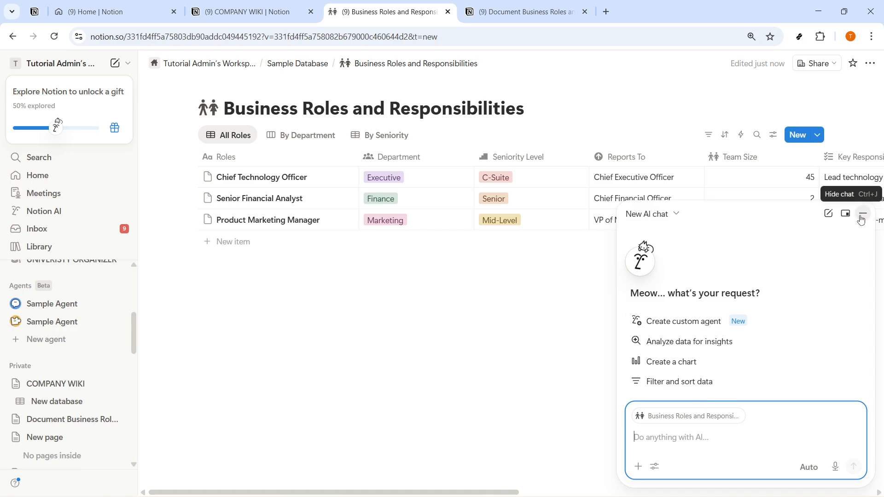
text(c)
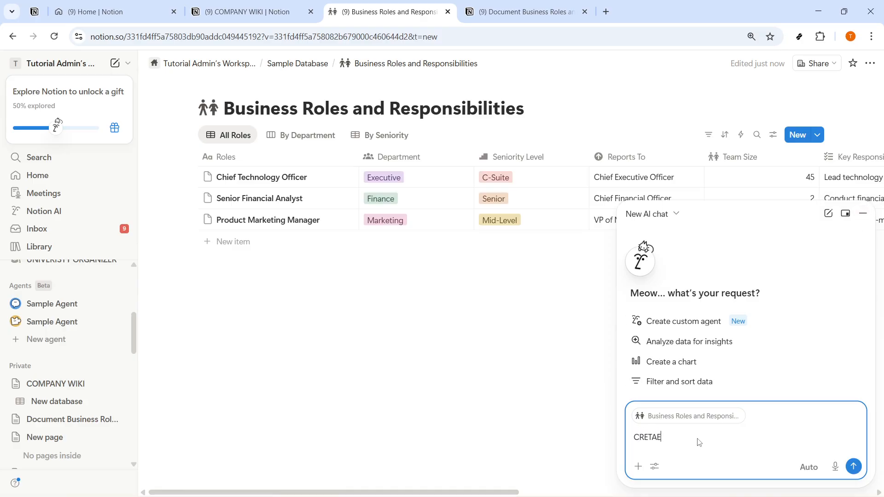
key(ctrl+a)
text(C)
key(ctrl+Tab)
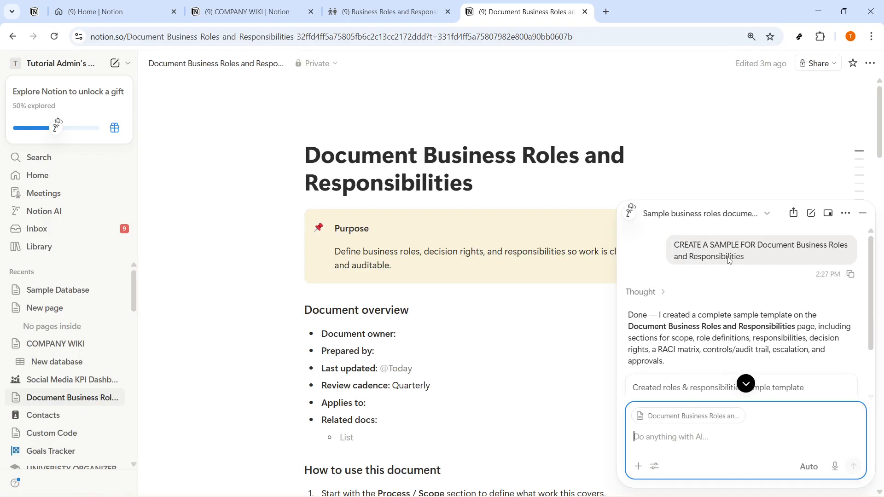
scroll(707, 350, down, 2)
click(663, 345)
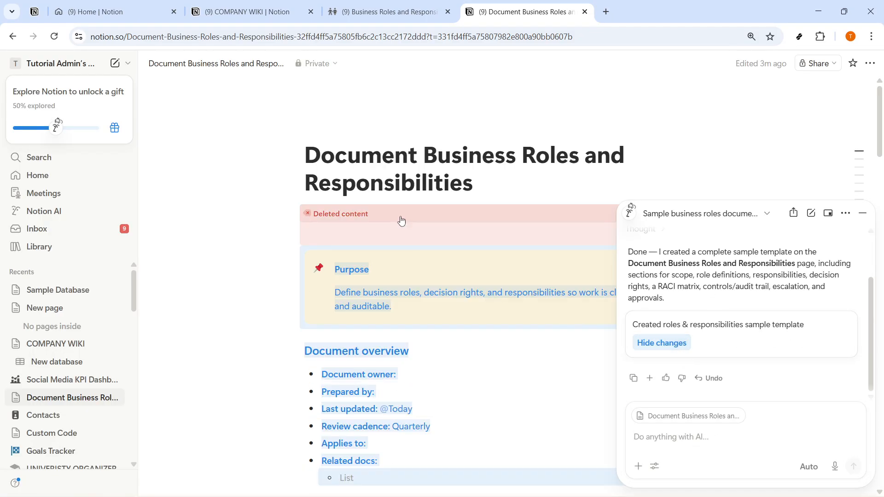
scroll(405, 289, down, 5)
scroll(405, 289, down, 20)
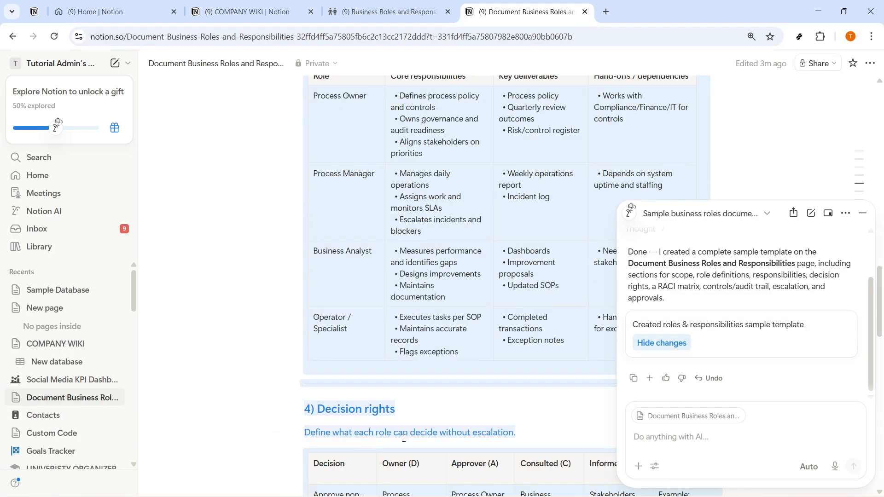
scroll(403, 440, down, 15)
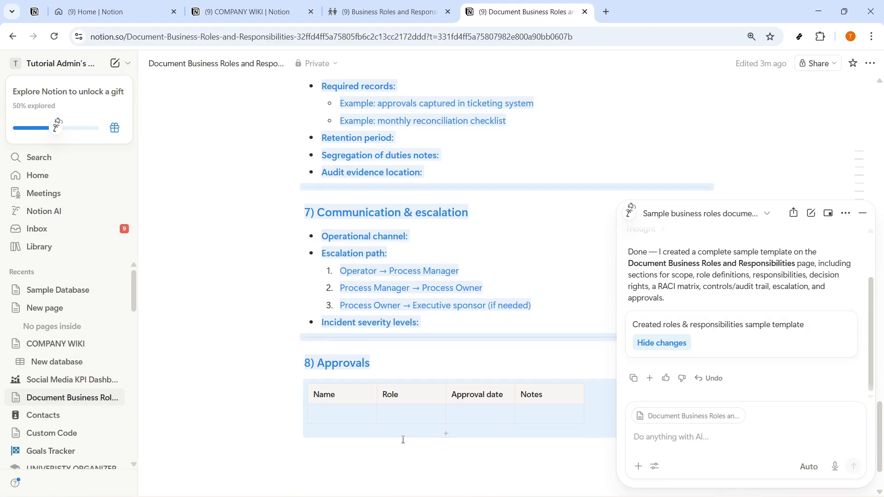
click(664, 343)
click(861, 219)
scroll(389, 241, up, 15)
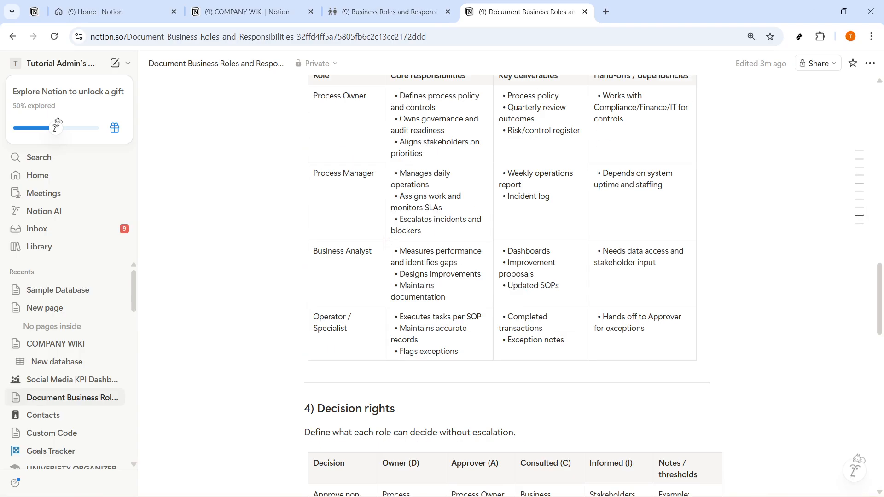
scroll(389, 241, up, 10)
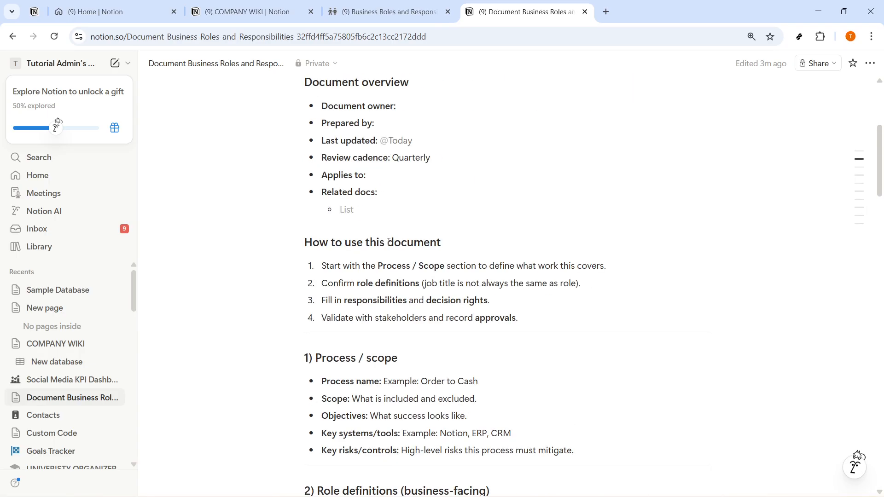
click(473, 184)
drag(473, 184, 306, 149)
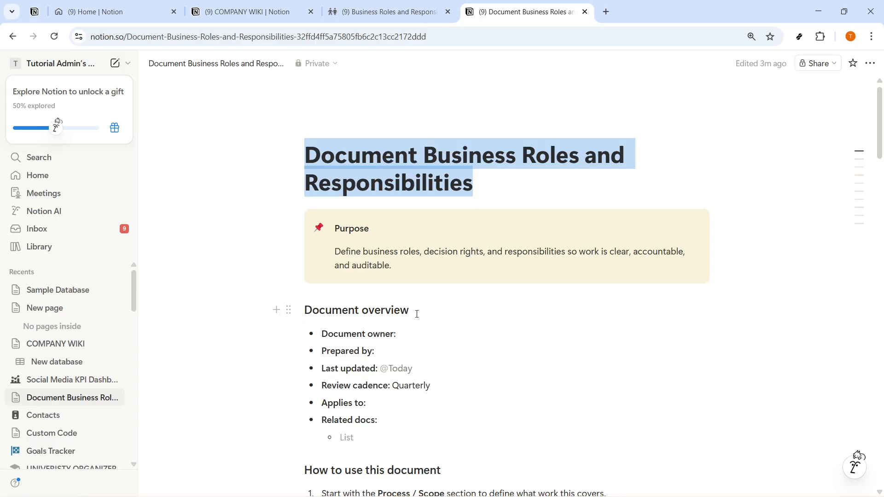
scroll(417, 313, down, 7)
scroll(467, 276, down, 6)
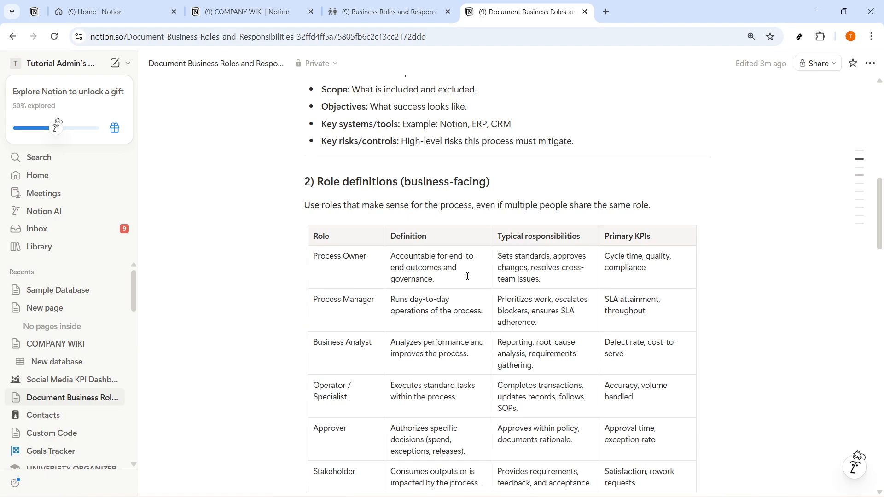
Bold Process Owner, Process Manager and Business Analyst in the Role definitions table
drag(316, 182, 397, 180)
drag(370, 256, 313, 252)
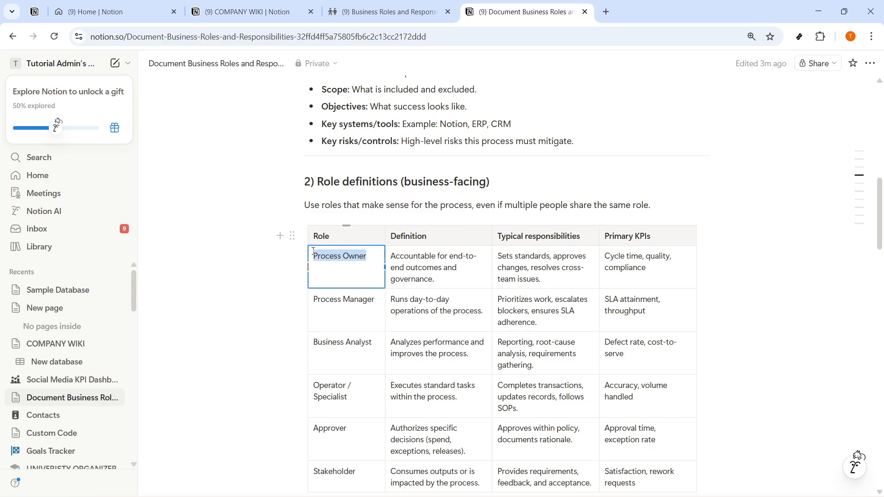
key(ctrl+b)
drag(375, 300, 313, 298)
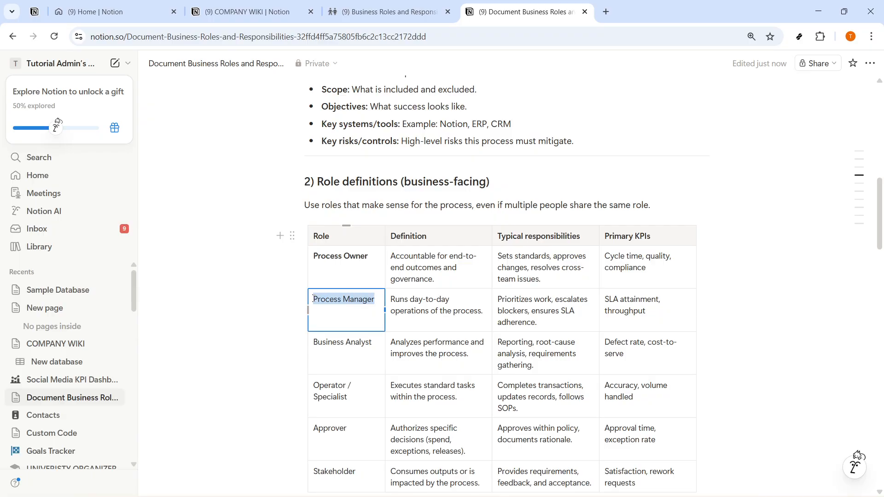
key(ctrl+b)
drag(374, 342, 314, 342)
key(ctrl+b)
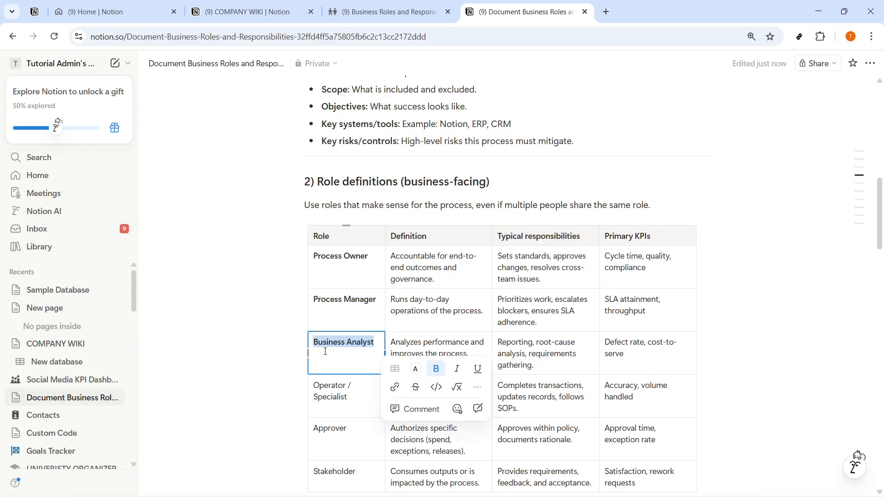
click(326, 353)
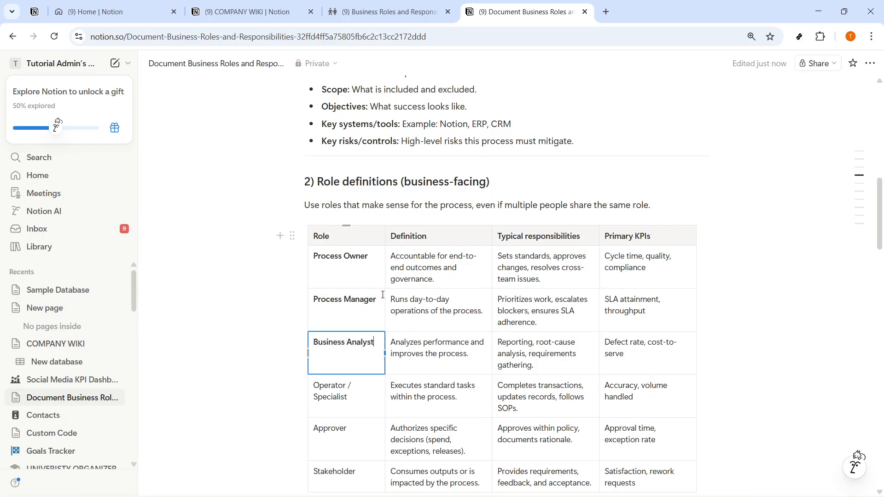
click(342, 397)
Bold Process Owner in the section 3 Responsibilities by role table
scroll(340, 387, down, 5)
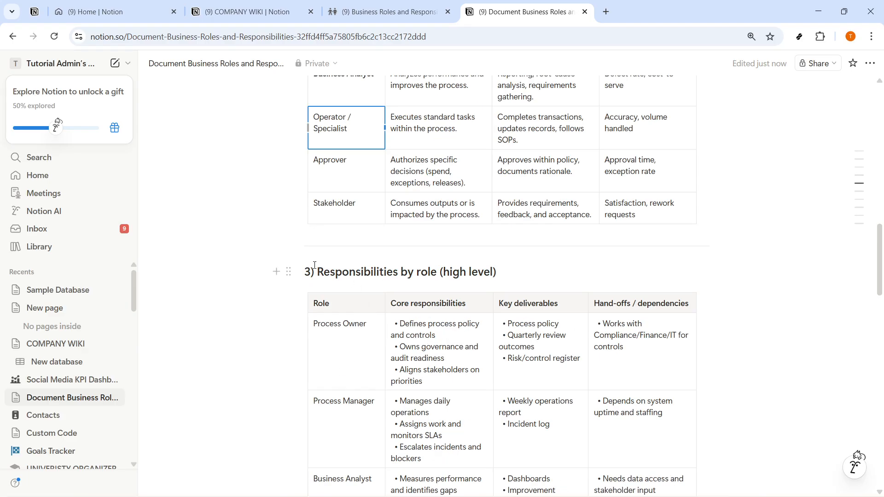
drag(316, 266, 429, 271)
click(321, 326)
triple_click(316, 326)
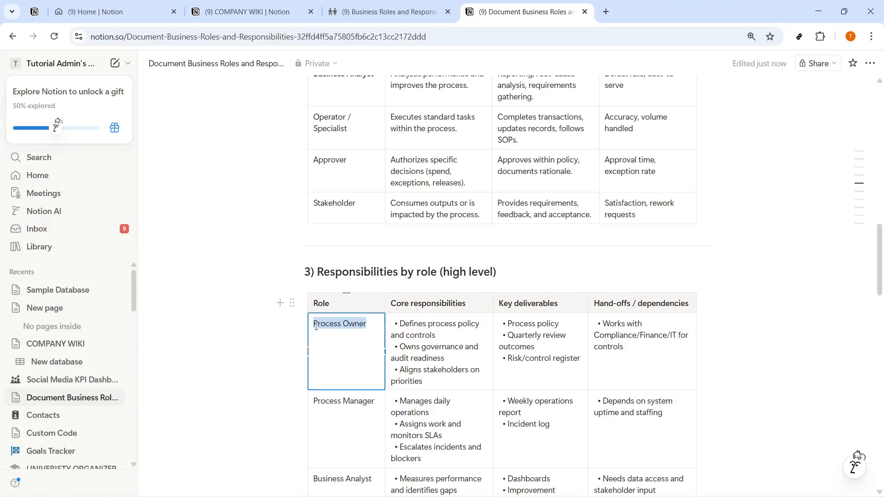
key(ctrl+b)
Scroll down through the Decision rights and RACI matrix sections of the document
scroll(331, 276, down, 5)
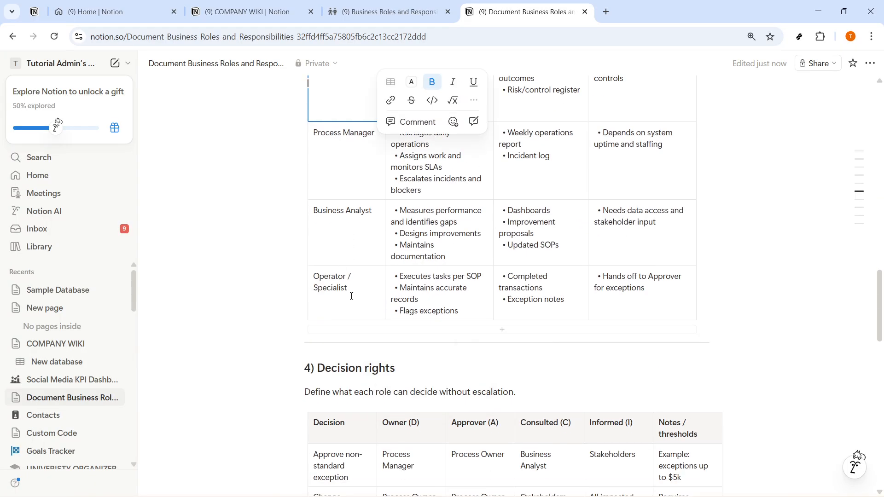
drag(317, 369, 399, 371)
click(404, 371)
scroll(405, 371, down, 5)
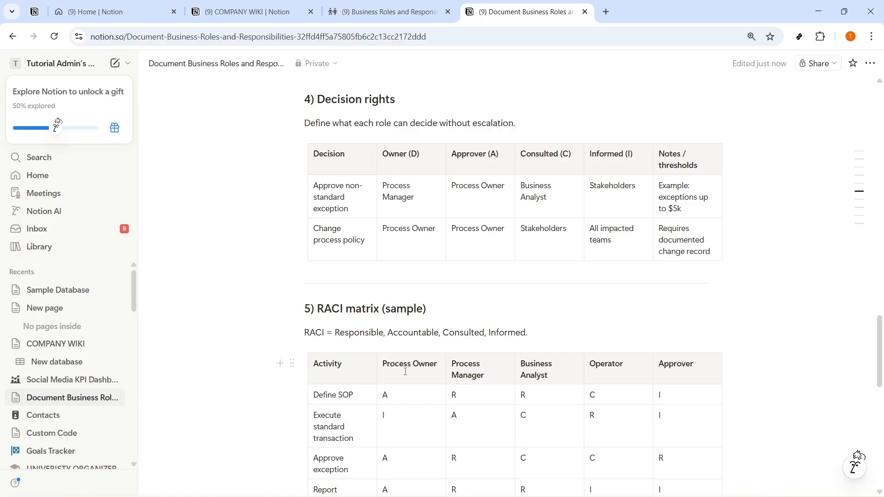
drag(317, 308, 427, 309)
click(424, 319)
scroll(423, 319, down, 5)
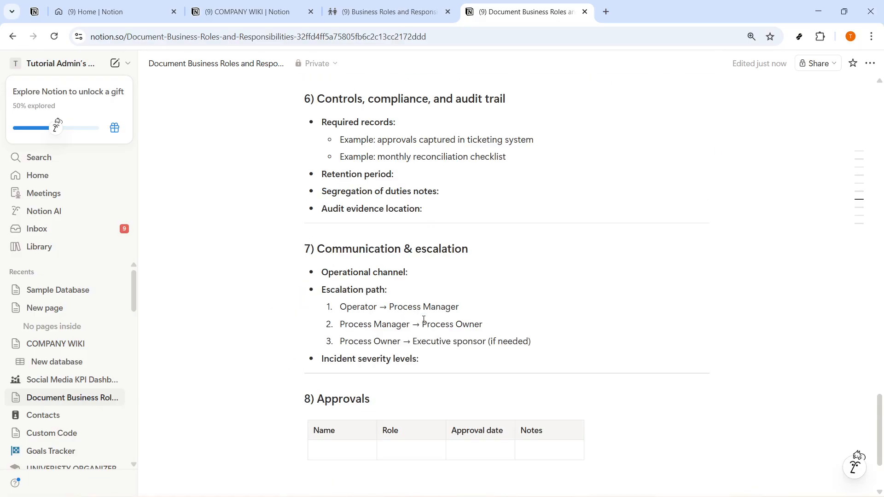
scroll(424, 319, down, 2)
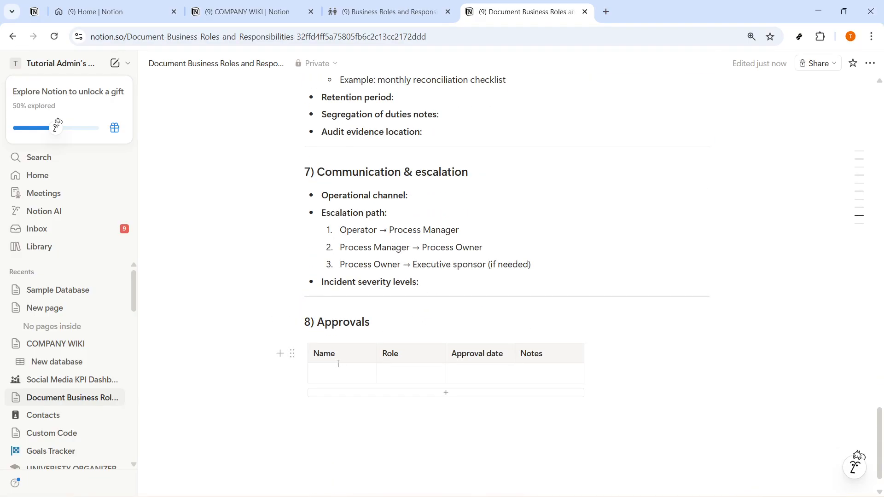
scroll(553, 379, up, 20)
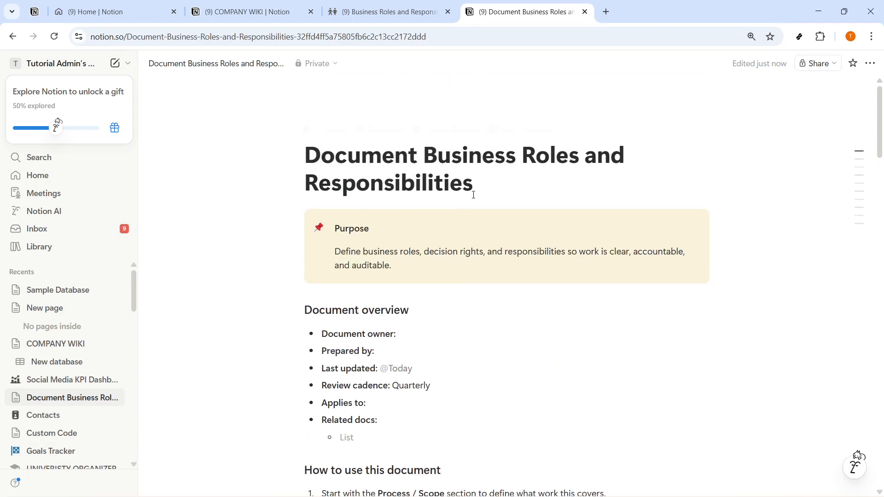
click(473, 195)
scroll(417, 309, down, 5)
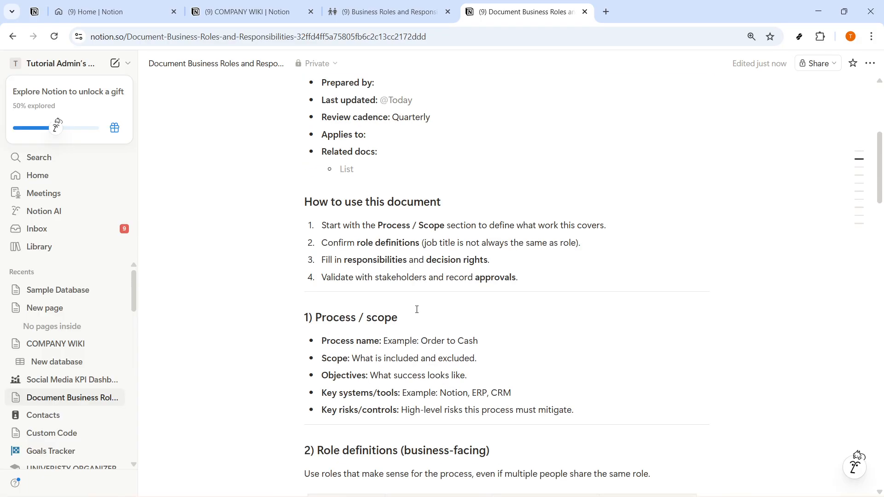
scroll(417, 309, down, 5)
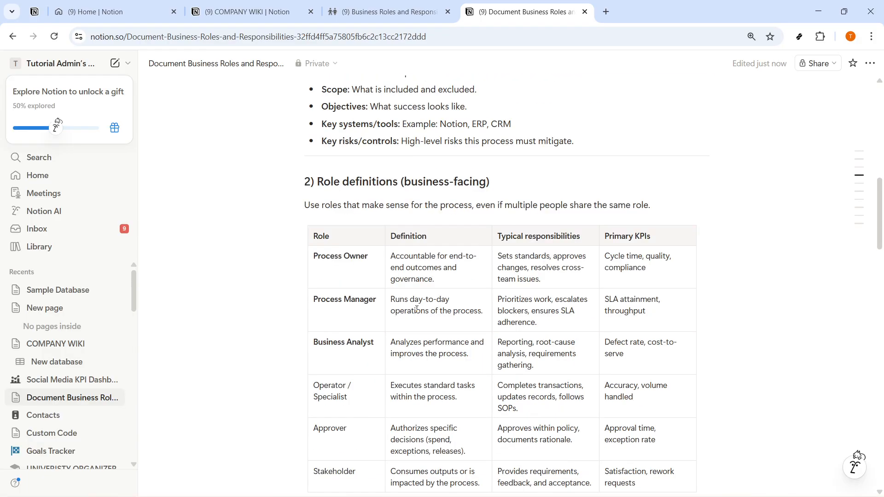
scroll(466, 272, down, 5)
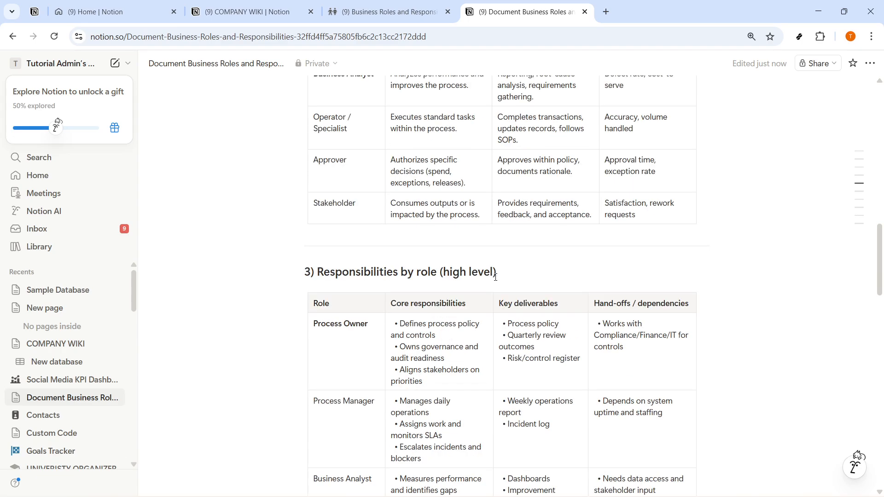
scroll(480, 297, down, 5)
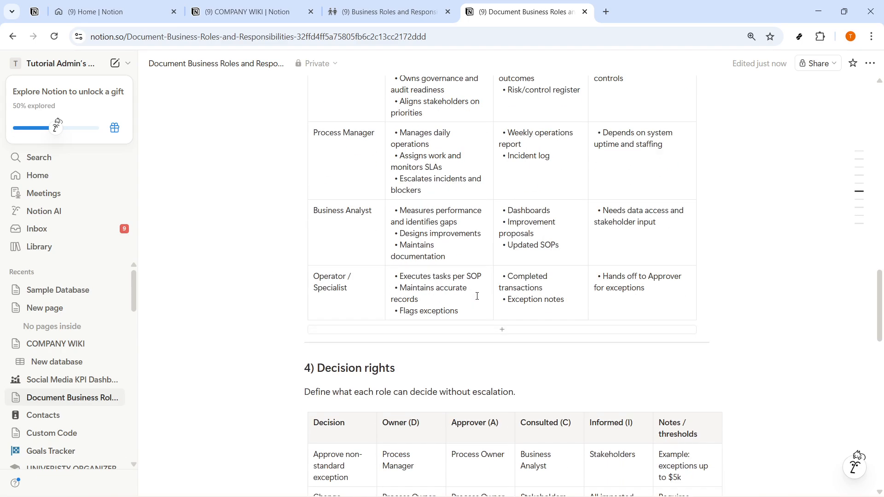
scroll(477, 296, down, 5)
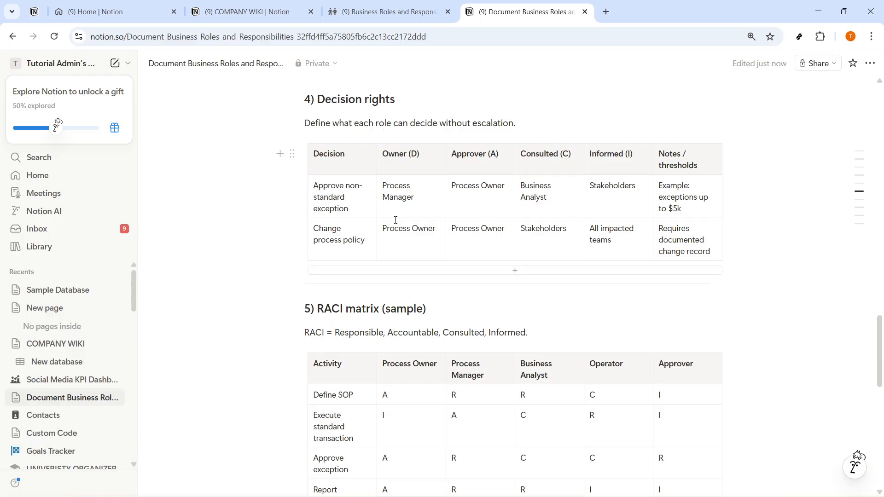
scroll(396, 221, down, 10)
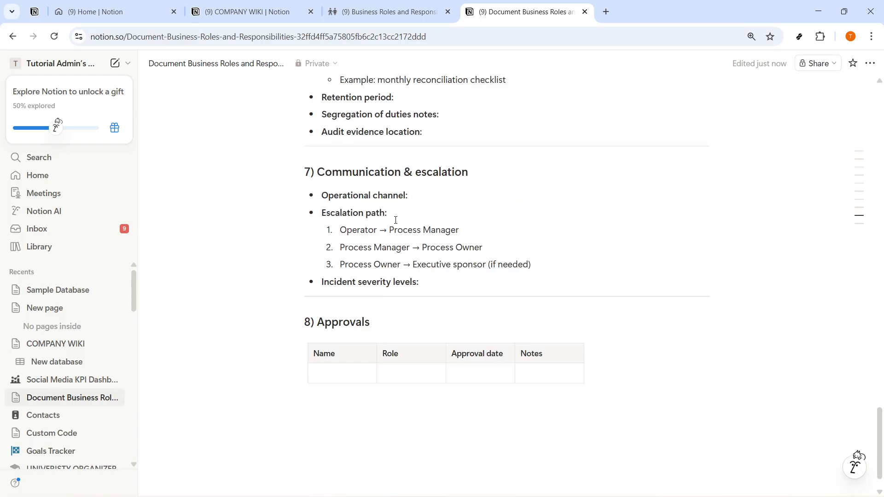
scroll(395, 220, up, 20)
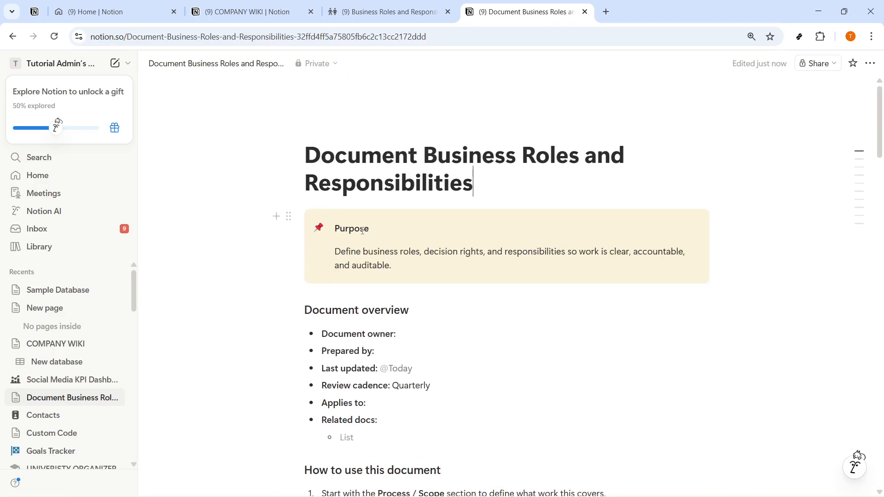
Change the callout heading from Purpose to Purpose/ Goal
drag(363, 230, 393, 265)
click(392, 258)
click(381, 233)
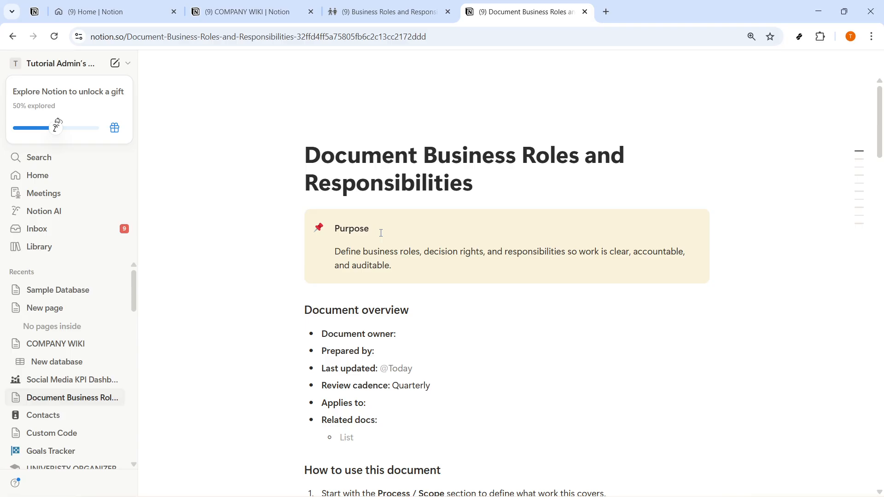
text(/ Goal)
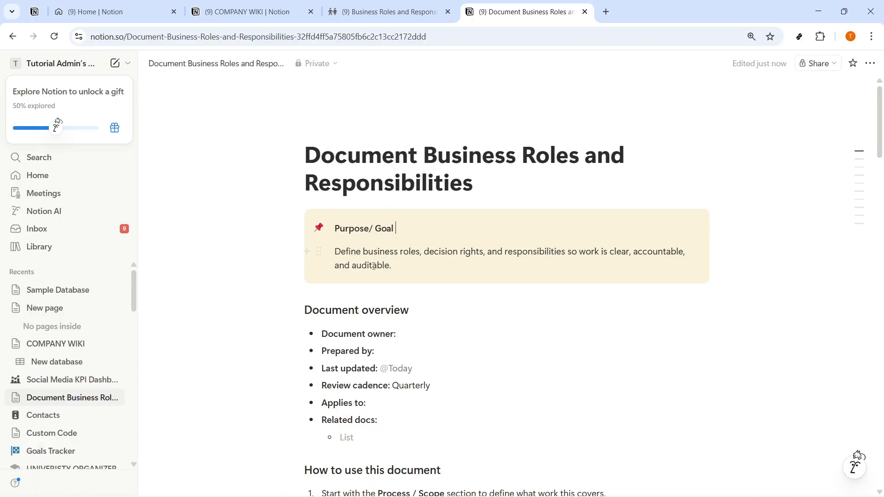
drag(392, 266, 336, 253)
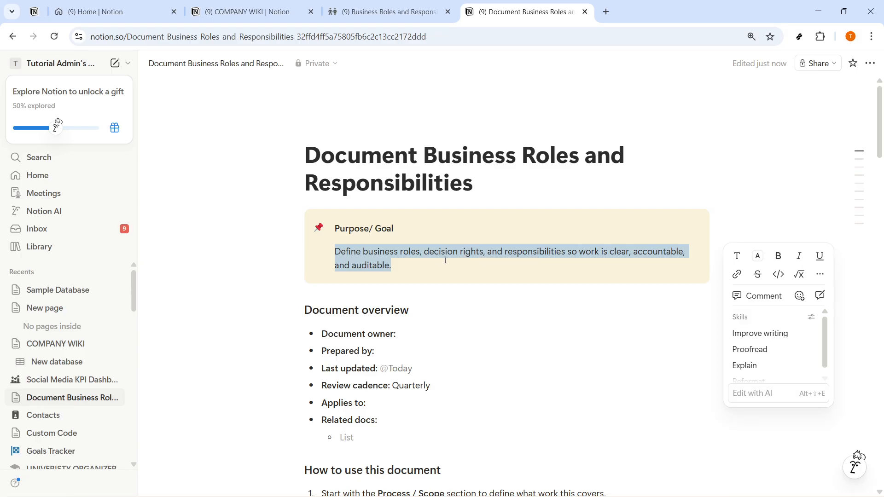